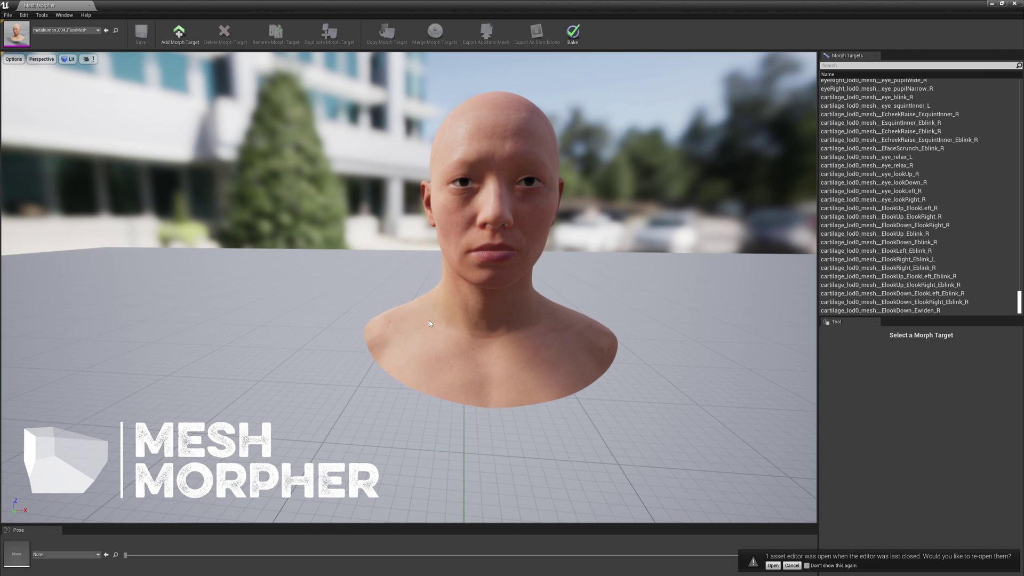
Add a morph target named 'Horns' to the MetaHuman face mesh and dismiss the build dialog.
{"action": "left_click", "coordinate": [182, 36]}
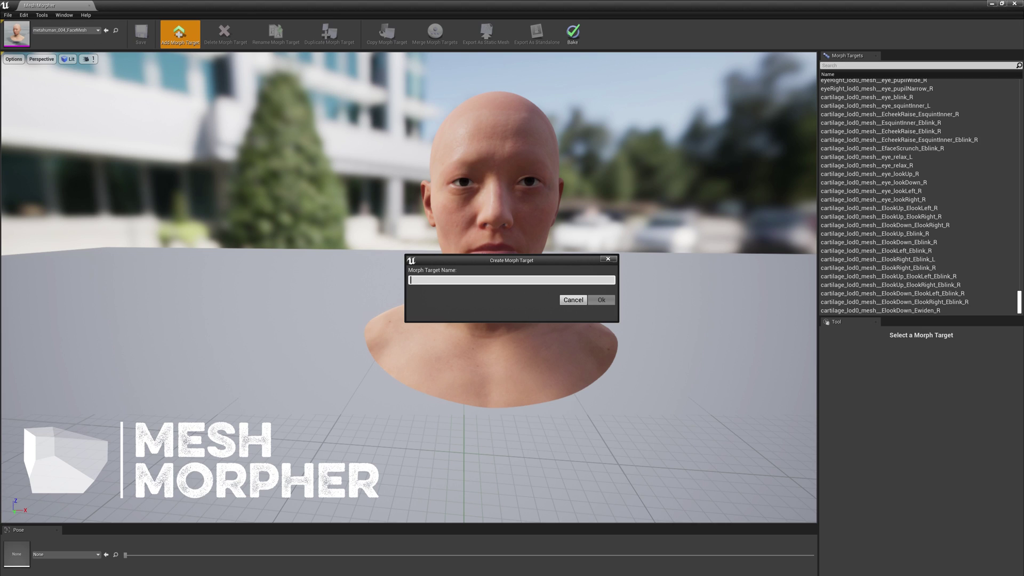
{"action": "type", "text": "Horns"}
{"action": "left_click", "coordinate": [597, 302]}
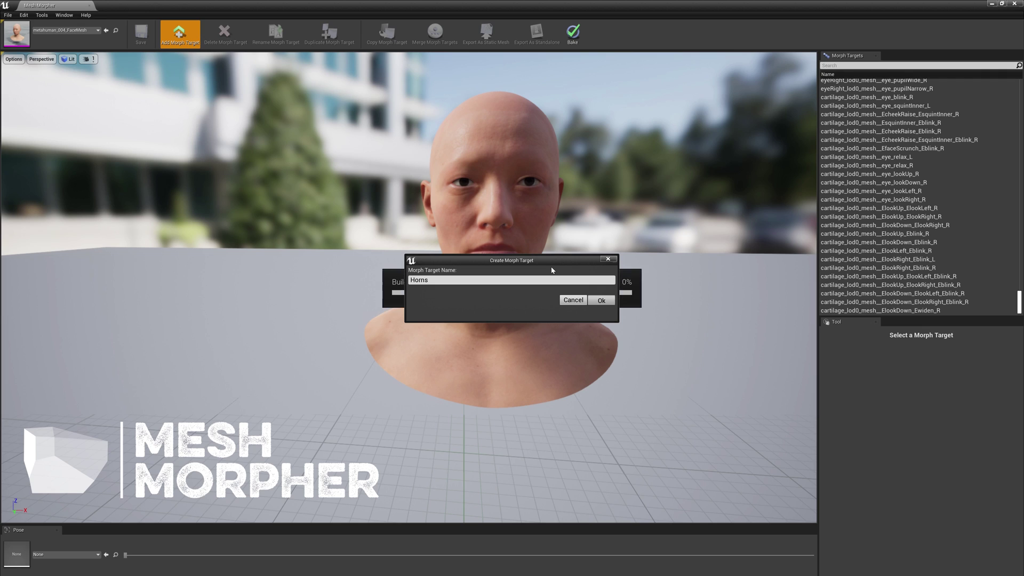
{"action": "key", "text": "Return"}
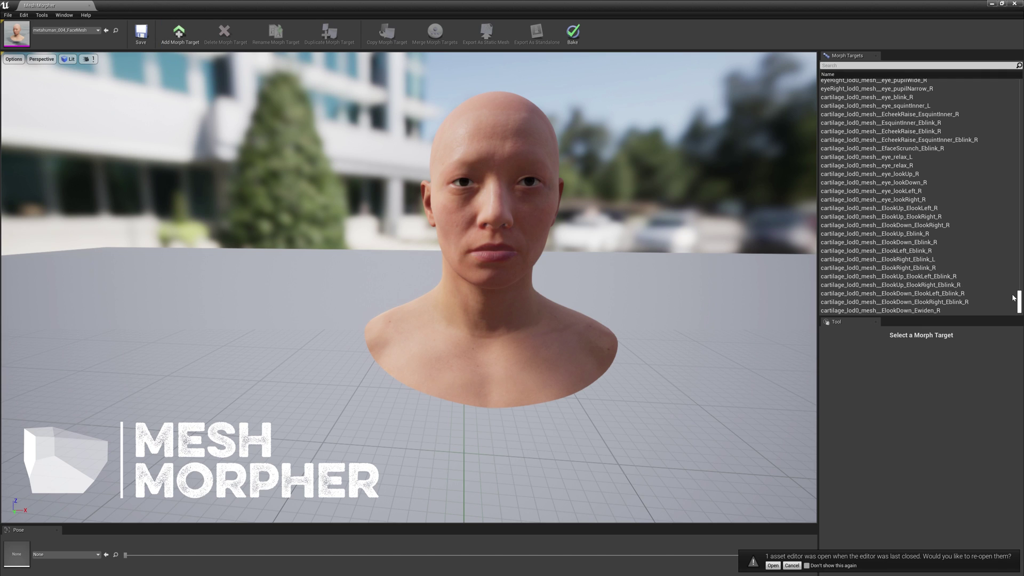
Select the Horns morph target, switch the tool type to Move, and expand the Symmetry settings.
{"action": "scroll", "coordinate": [1017, 298], "scroll_direction": "down", "scroll_amount": 1}
{"action": "left_click", "coordinate": [839, 312]}
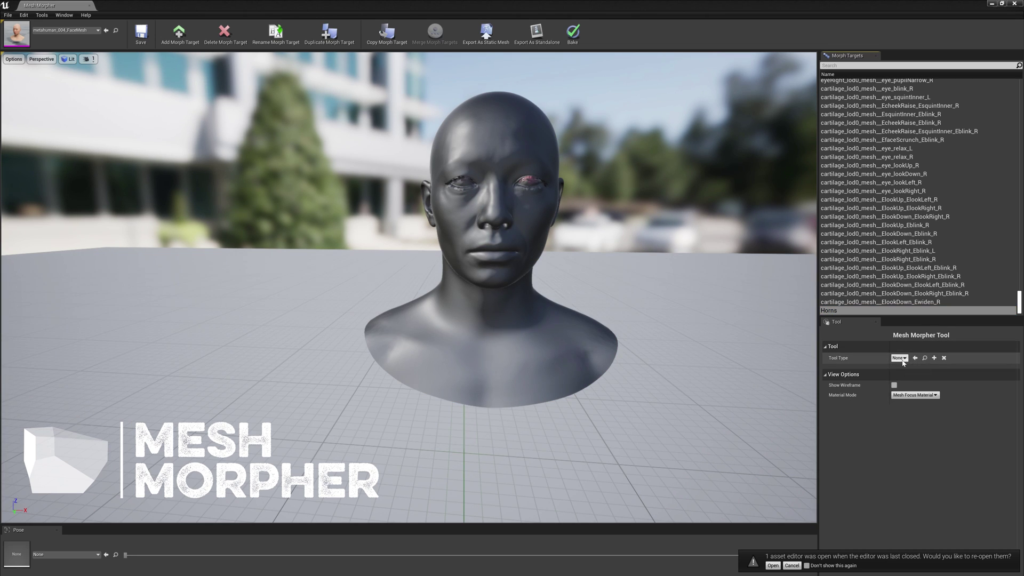
{"action": "left_click", "coordinate": [899, 358]}
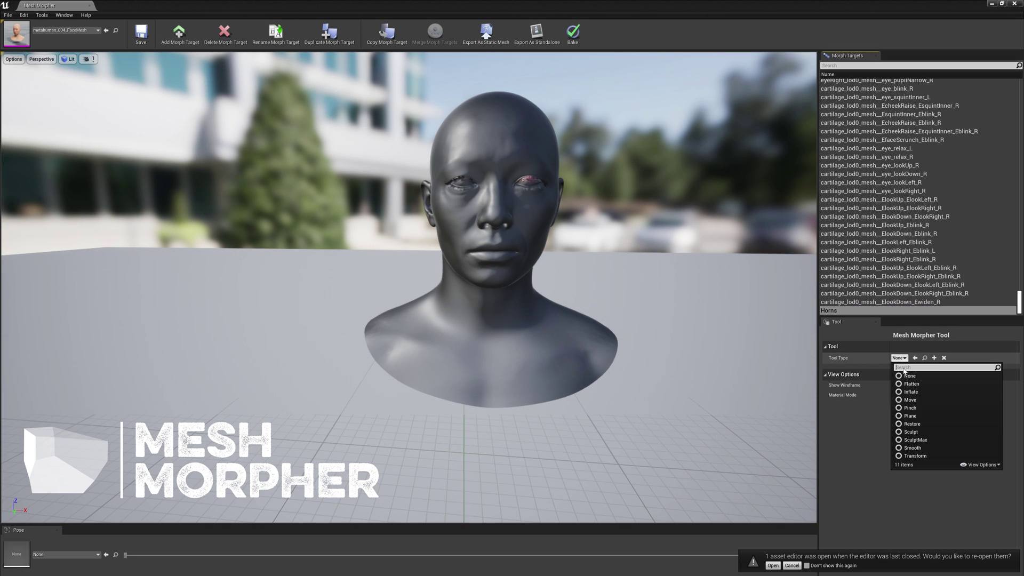
{"action": "left_click", "coordinate": [912, 400]}
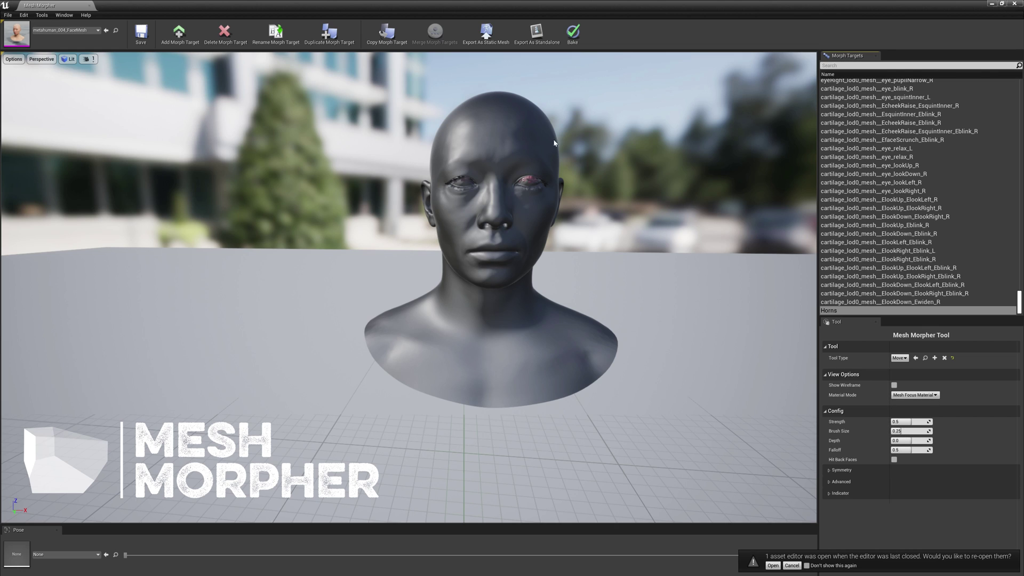
{"action": "left_click", "coordinate": [829, 471]}
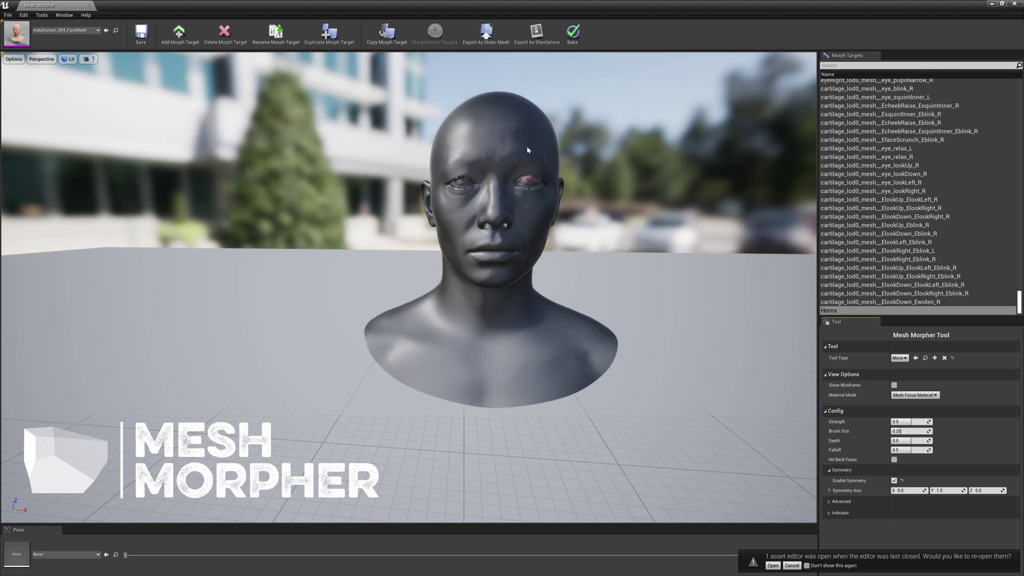
{"action": "scroll", "coordinate": [514, 258], "scroll_direction": "up", "scroll_amount": 3}
{"action": "right_click_drag", "start_coordinate": [464, 256], "coordinate": [578, 80]}
Drag the top of the skull outward with the Move brush to form symmetric horns.
{"action": "scroll", "coordinate": [526, 262], "scroll_direction": "up", "scroll_amount": 2}
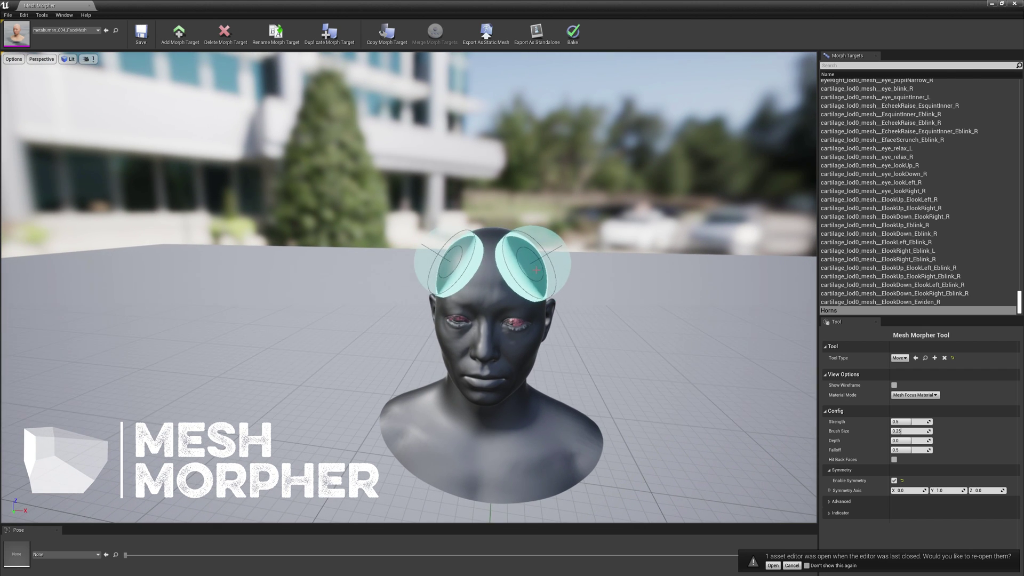
{"action": "mouse_move", "coordinate": [574, 259]}
{"action": "left_mouse_down"}
{"action": "mouse_move", "coordinate": [594, 248]}
{"action": "mouse_move", "coordinate": [560, 269]}
{"action": "mouse_move", "coordinate": [606, 262]}
{"action": "mouse_move", "coordinate": [530, 224]}
{"action": "mouse_move", "coordinate": [480, 237]}
{"action": "mouse_move", "coordinate": [538, 231]}
{"action": "left_mouse_up"}
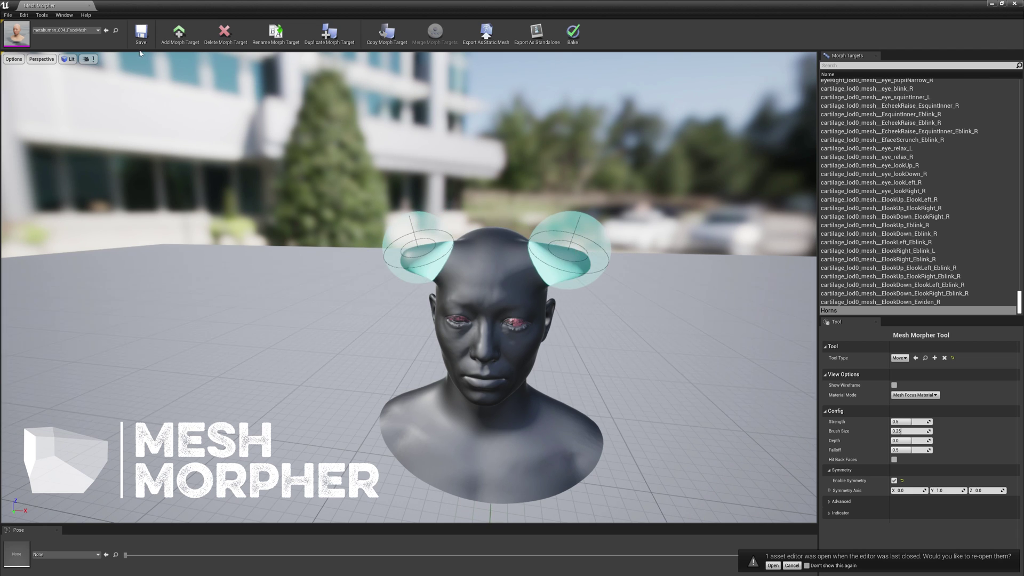
{"action": "left_click", "coordinate": [141, 33]}
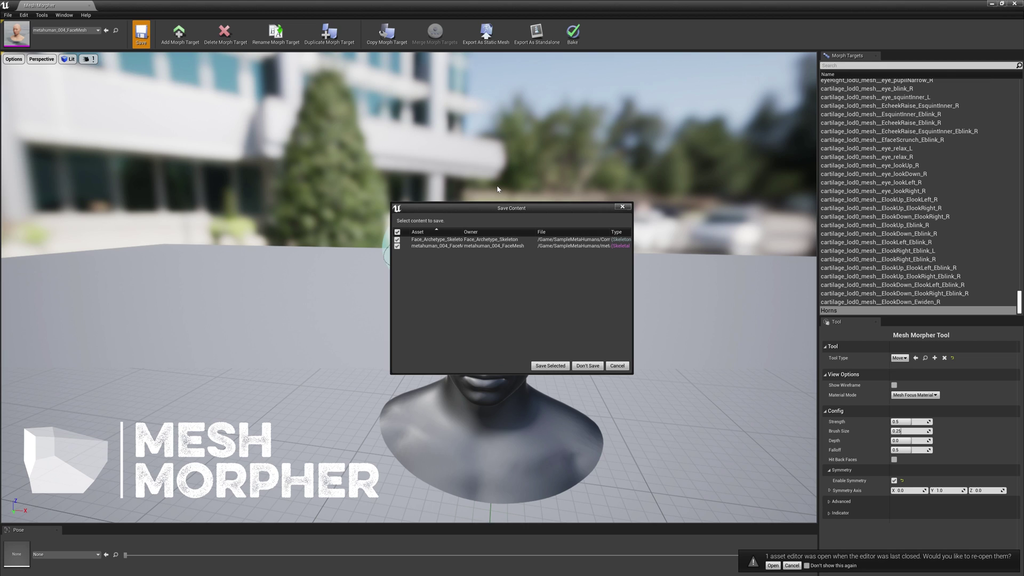
Save the face mesh and skeleton packages with Save Selected, then close the Mesh Morpher window.
{"action": "left_click", "coordinate": [556, 365]}
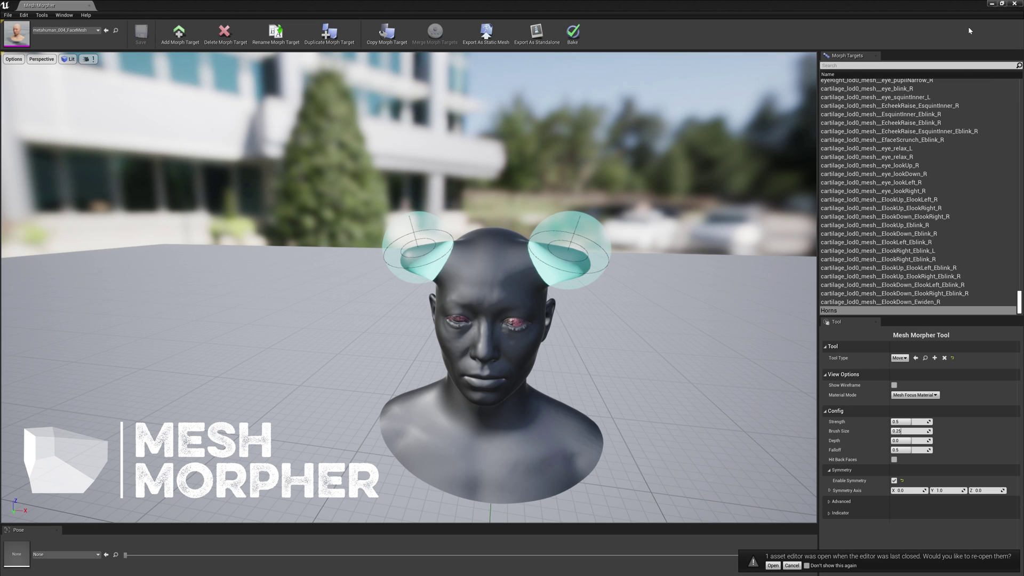
{"action": "left_click", "coordinate": [1013, 5]}
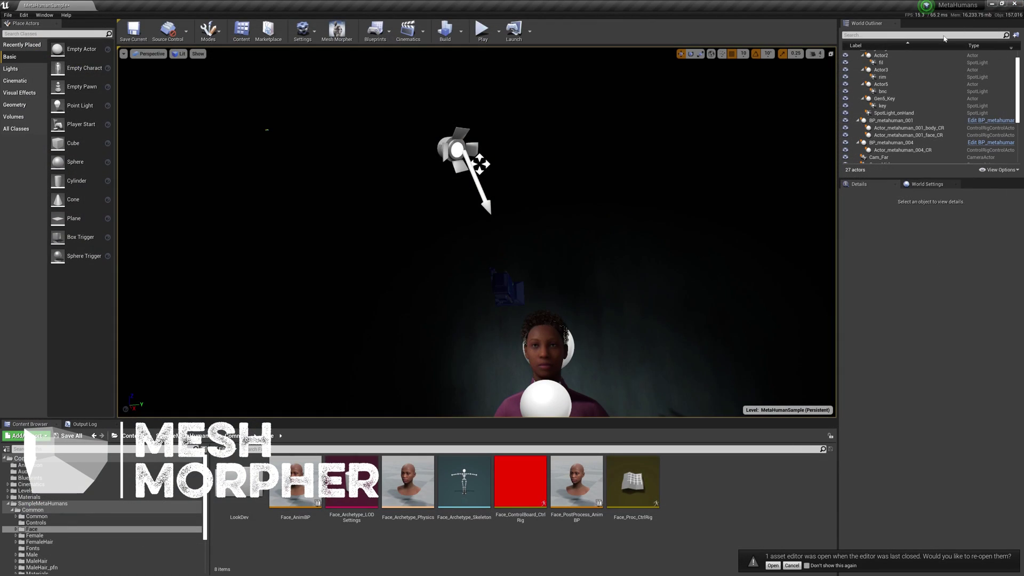
Open the BP_metahuman_004 blueprint and drag a Face component reference into its Event Graph.
{"action": "left_click", "coordinate": [990, 142]}
{"action": "right_click", "coordinate": [554, 213]}
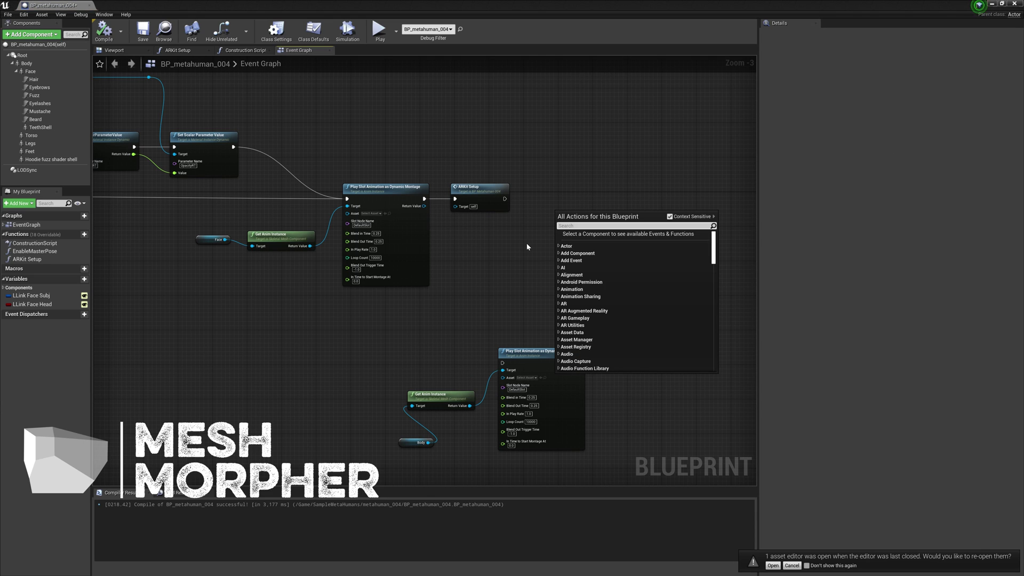
{"action": "type", "text": "se"}
{"action": "left_click_drag", "start_coordinate": [48, 73], "coordinate": [551, 210]}
{"action": "type", "text": "set morph"}
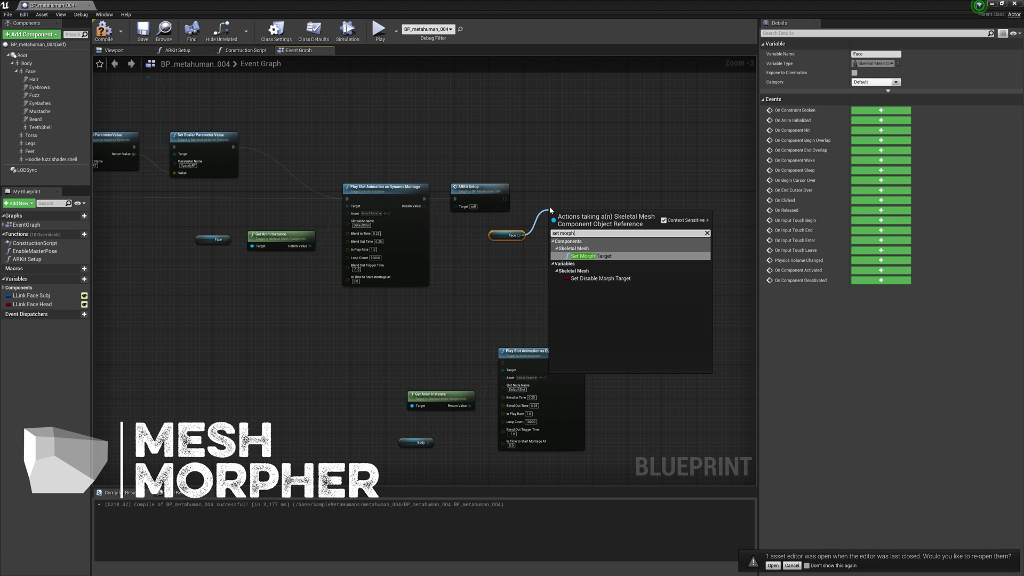
Add a Set Morph Target node on Face after ARKit Setup, with name Horns and value 1.0.
{"action": "left_click", "coordinate": [607, 256]}
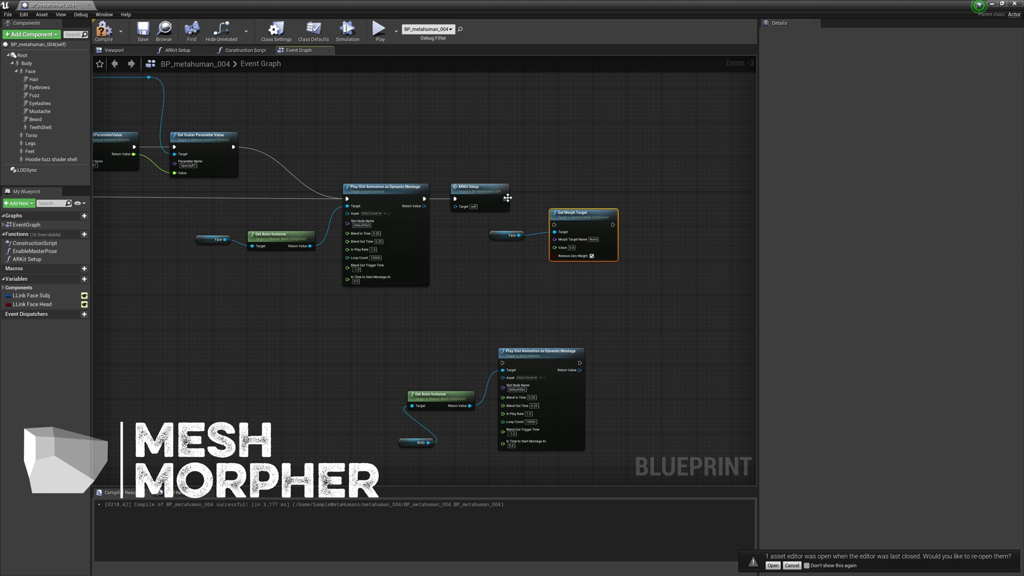
{"action": "left_click_drag", "start_coordinate": [504, 199], "coordinate": [577, 226]}
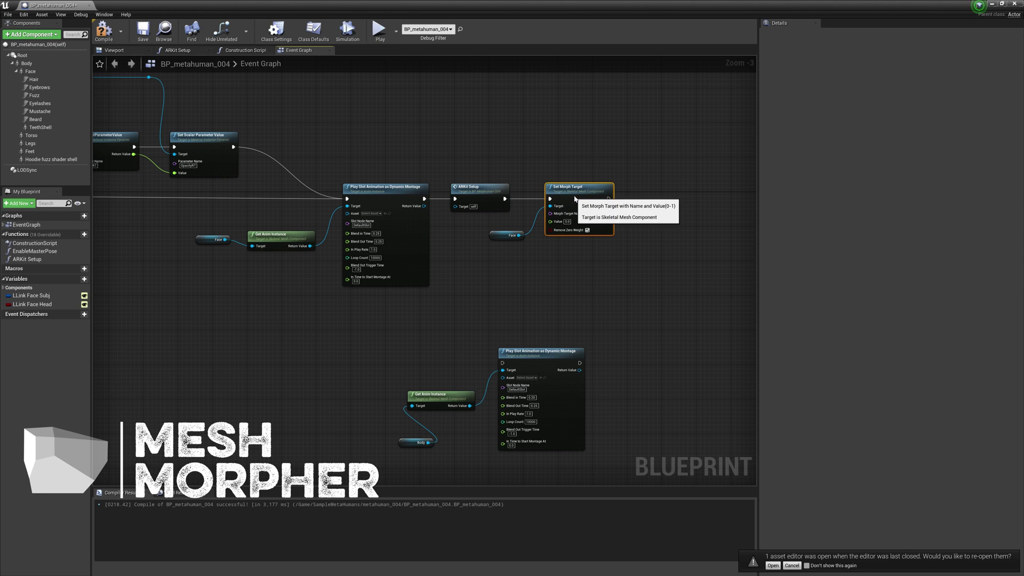
{"action": "left_click", "coordinate": [588, 213]}
{"action": "type", "text": "Morns"}
{"action": "key", "text": "Return"}
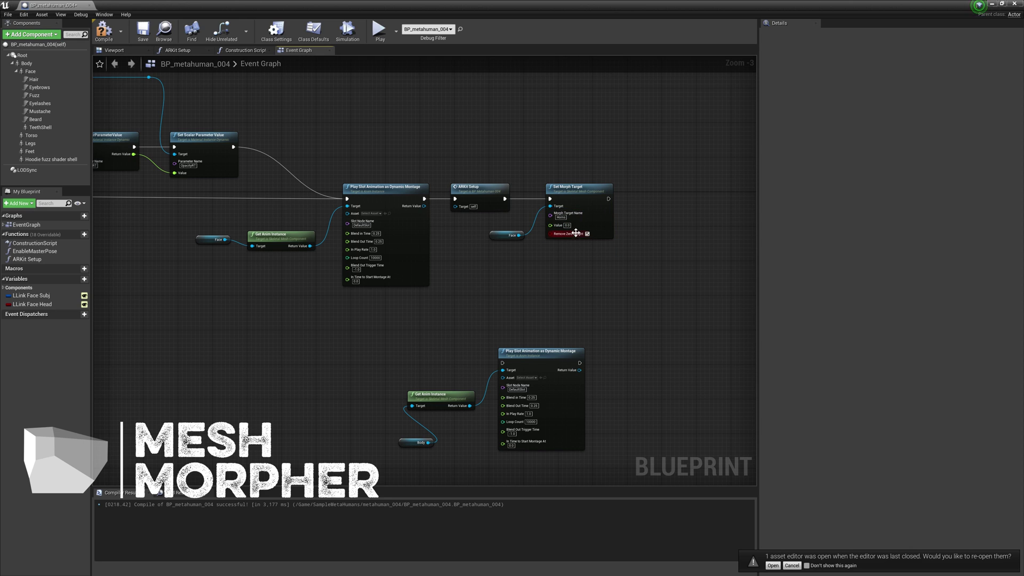
{"action": "left_click", "coordinate": [567, 225]}
{"action": "type", "text": "1"}
{"action": "left_click", "coordinate": [581, 269]}
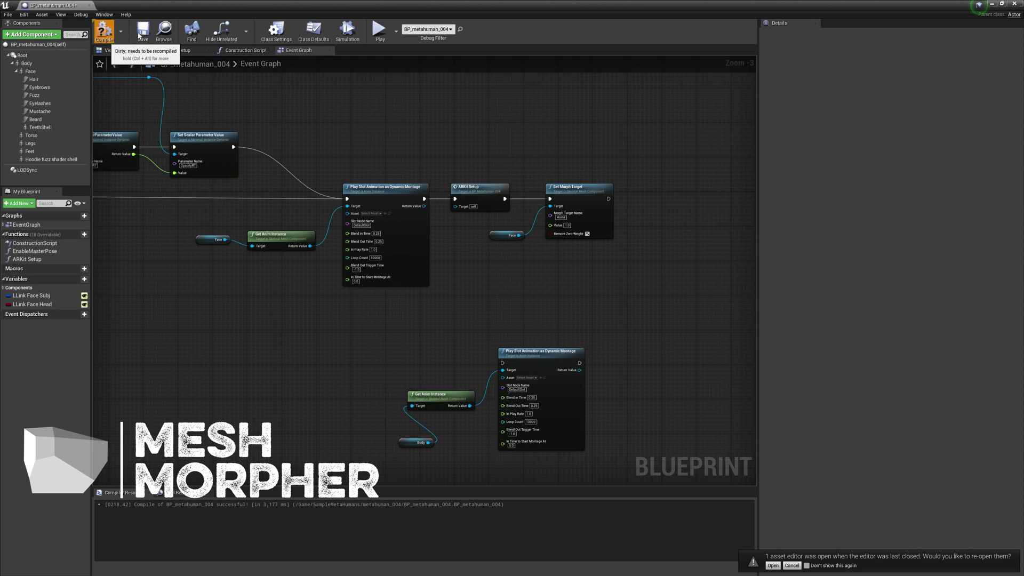
Compile and save BP_metahuman_004, then minimize it to return to the level editor.
{"action": "key", "text": "F7"}
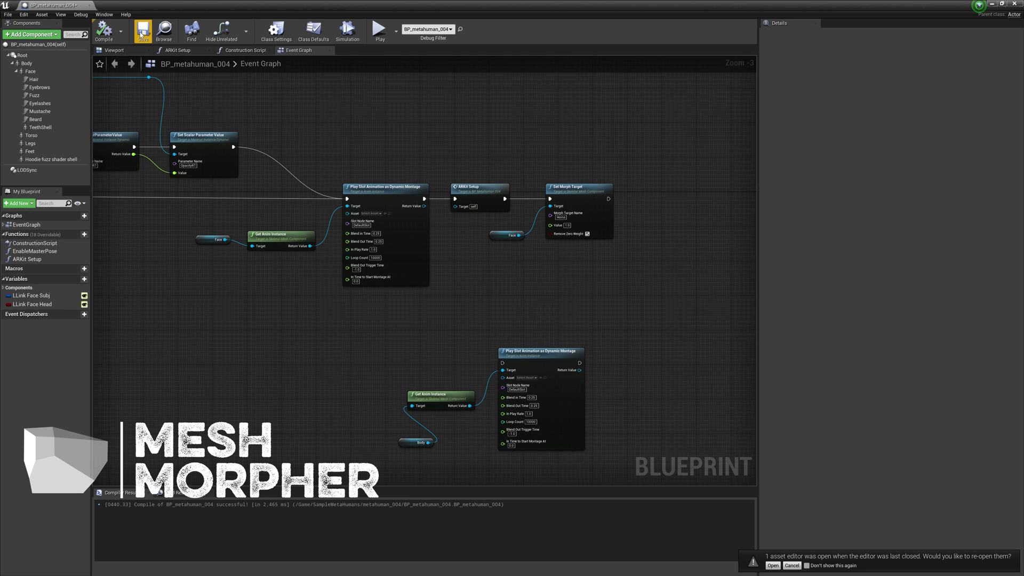
{"action": "left_click", "coordinate": [141, 33]}
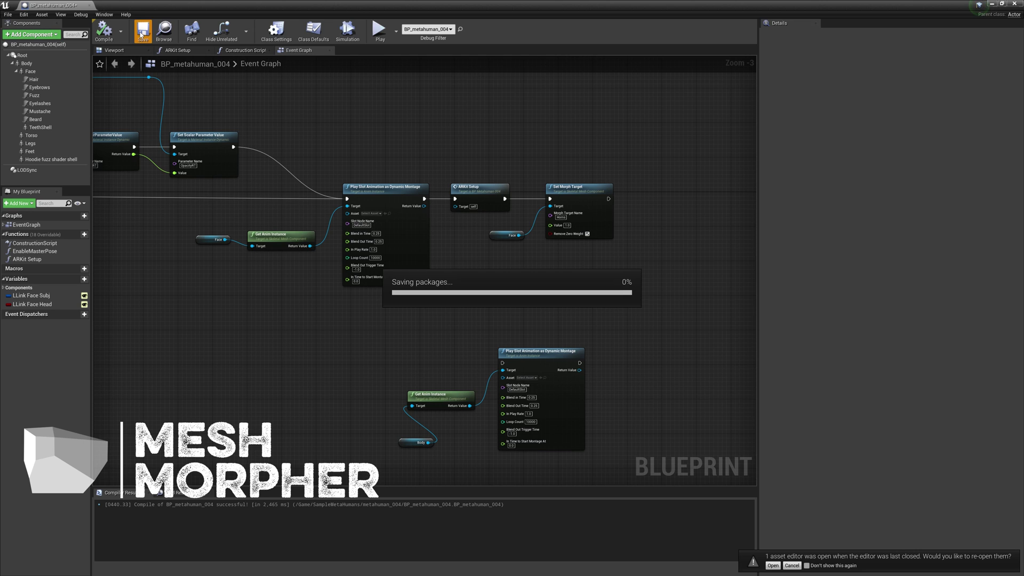
{"action": "left_click", "coordinate": [992, 4]}
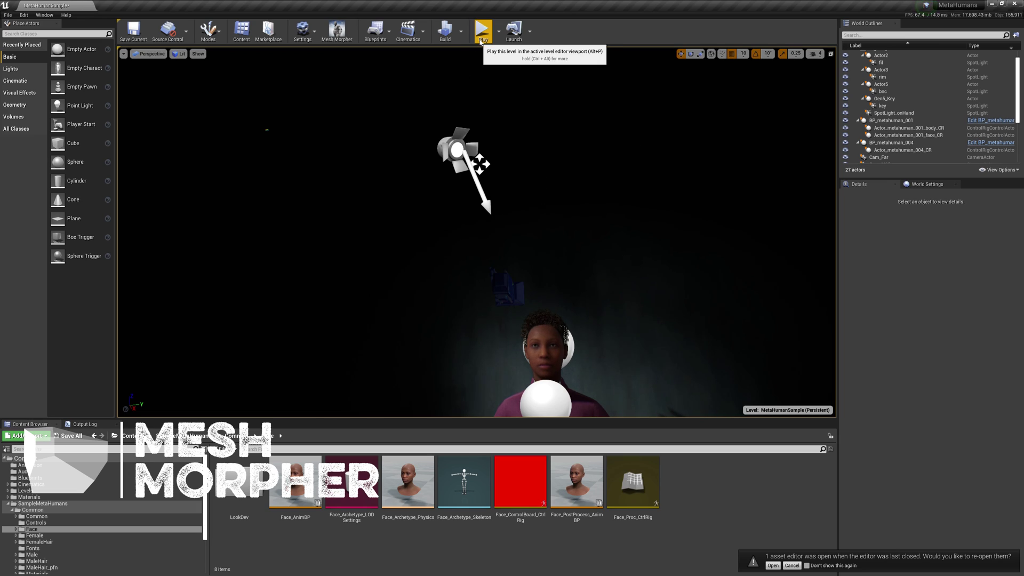
{"action": "left_click", "coordinate": [482, 32]}
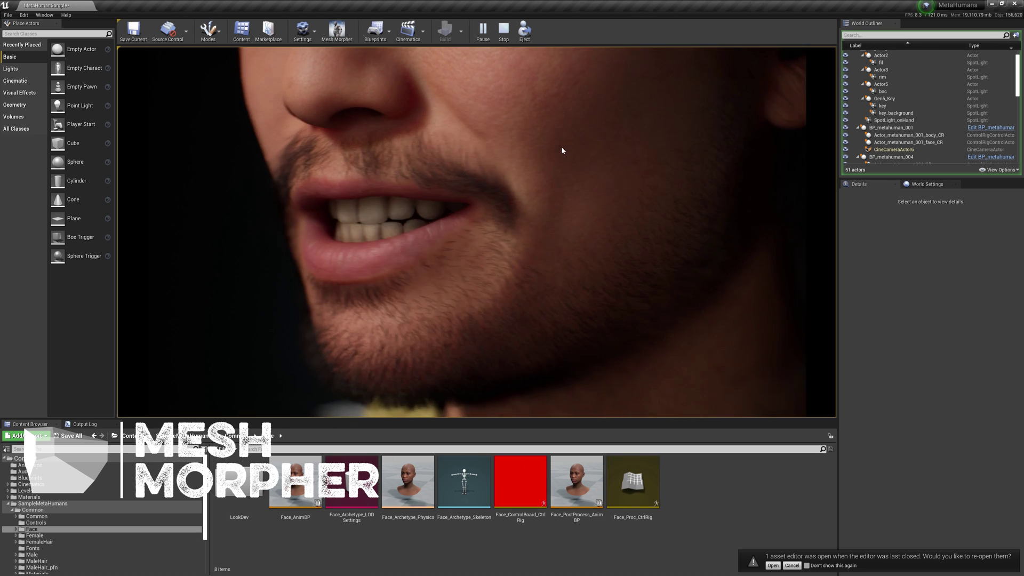
{"action": "left_click", "coordinate": [573, 169]}
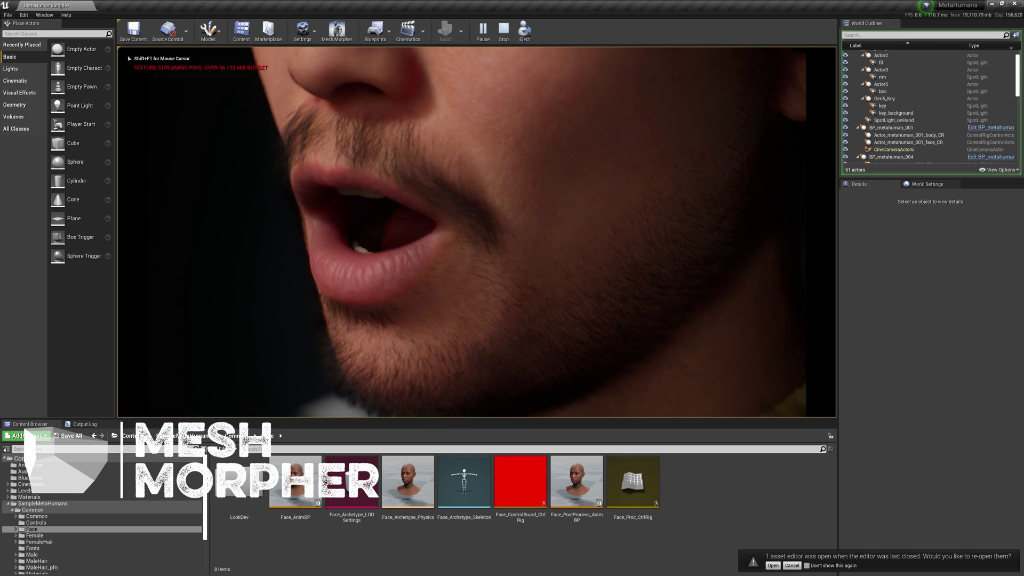
{"action": "key", "text": "Escape"}
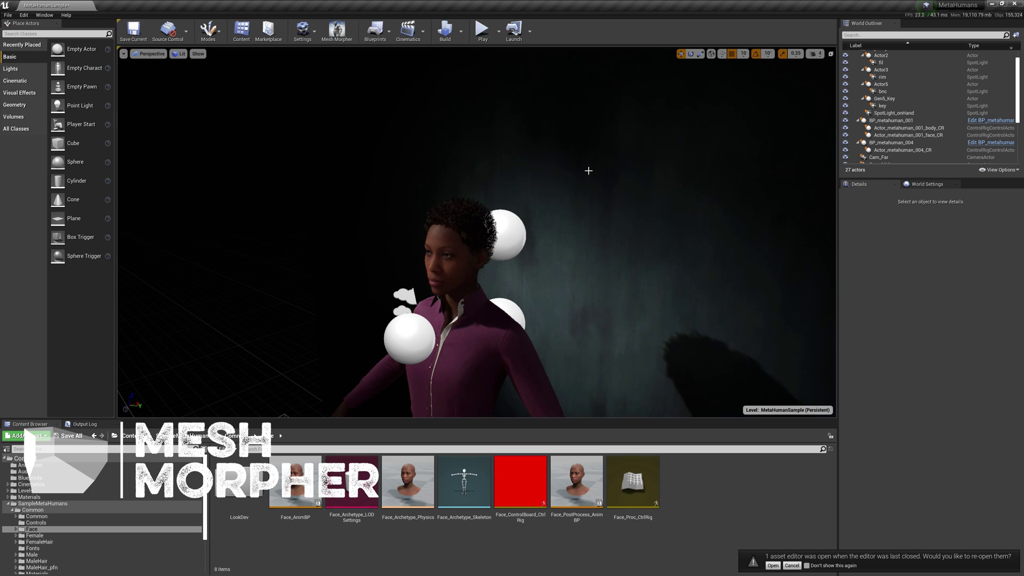